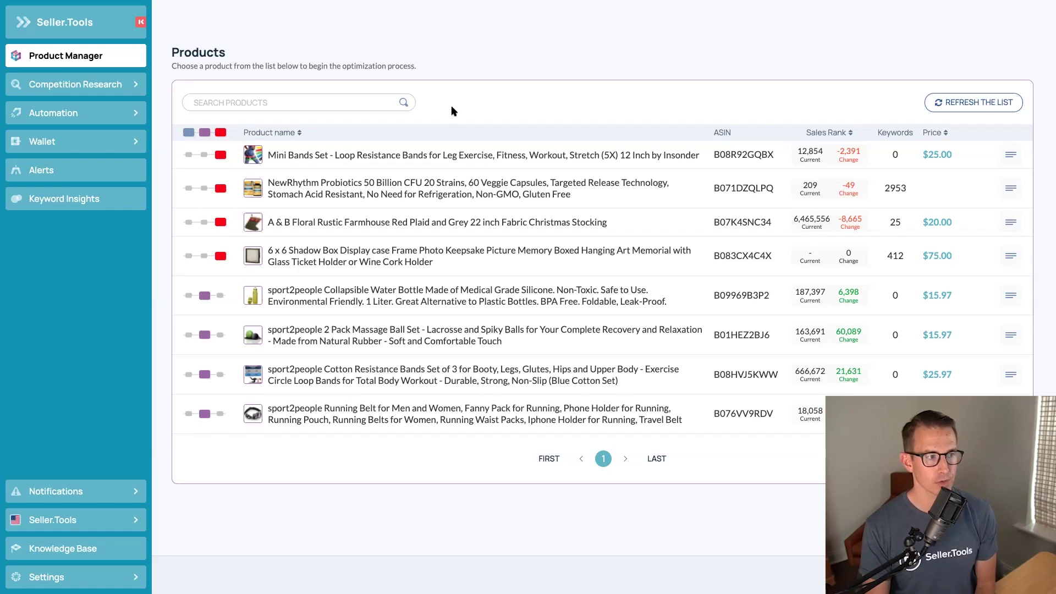
Go to the R2A Real Reverse ASIN Lookup under Competition Research and focus the empty ASIN field
click(114, 87)
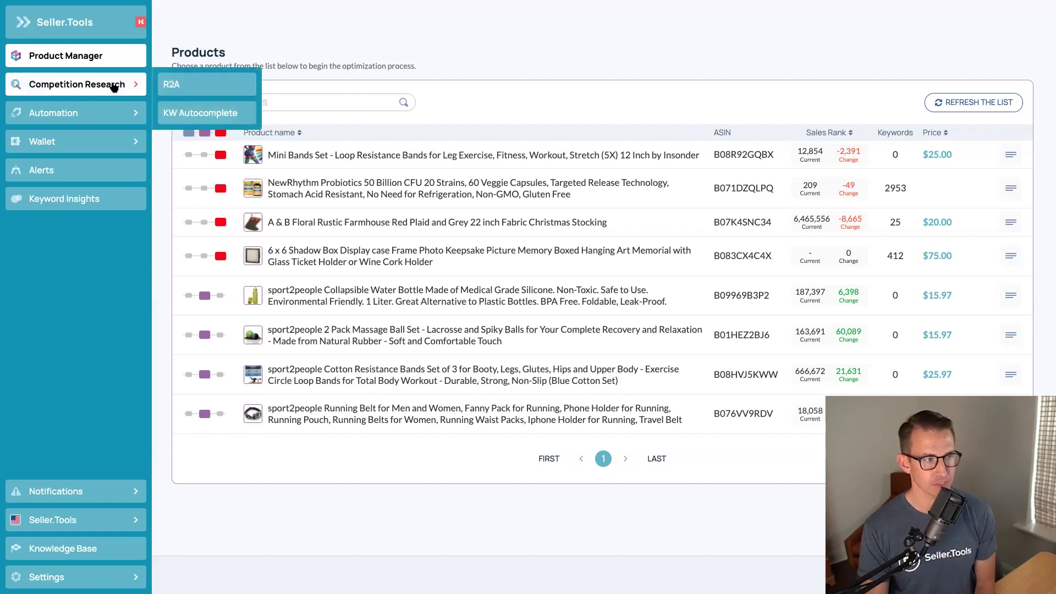
click(219, 90)
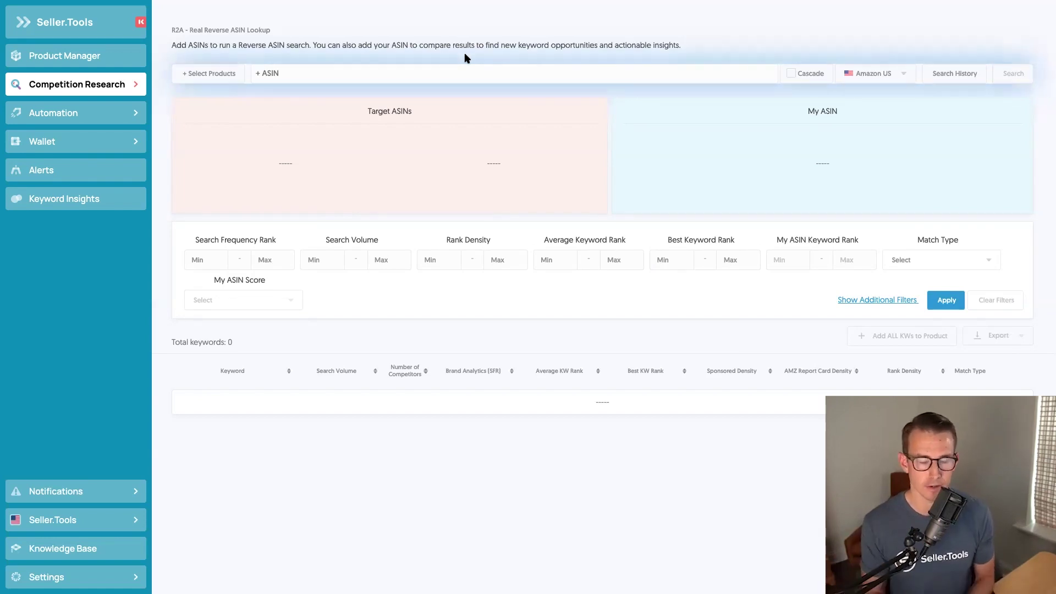
click(368, 75)
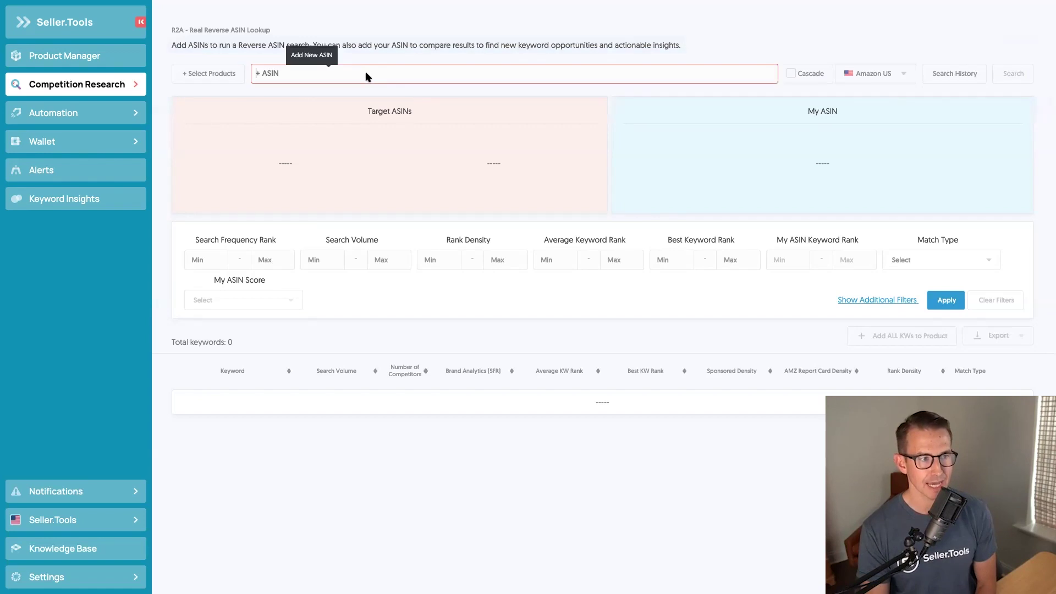
Search the product picker for 'hyaluronic acid serum' to list matching products
click(227, 77)
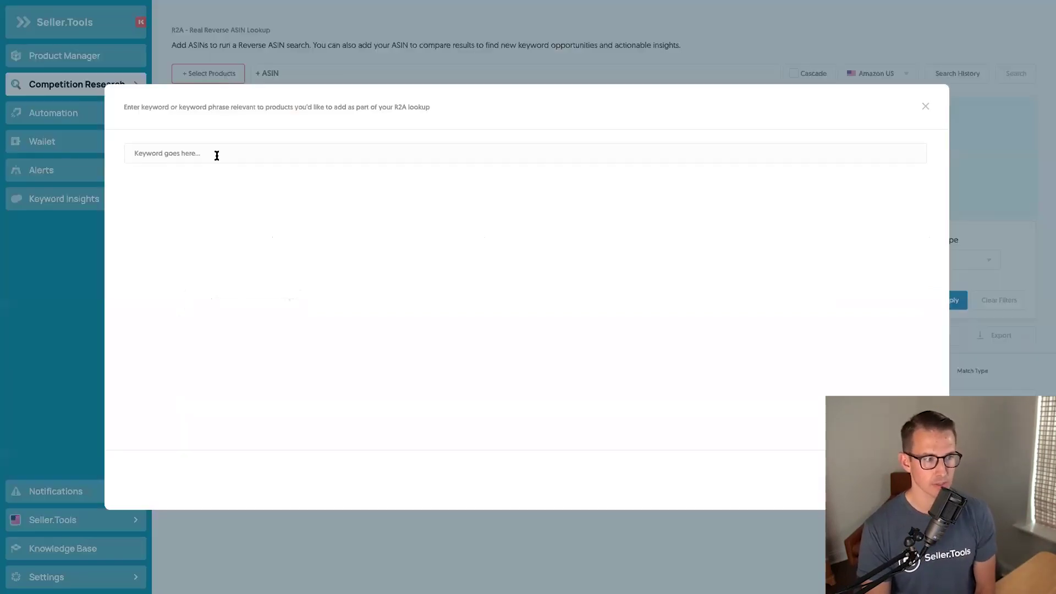
click(216, 155)
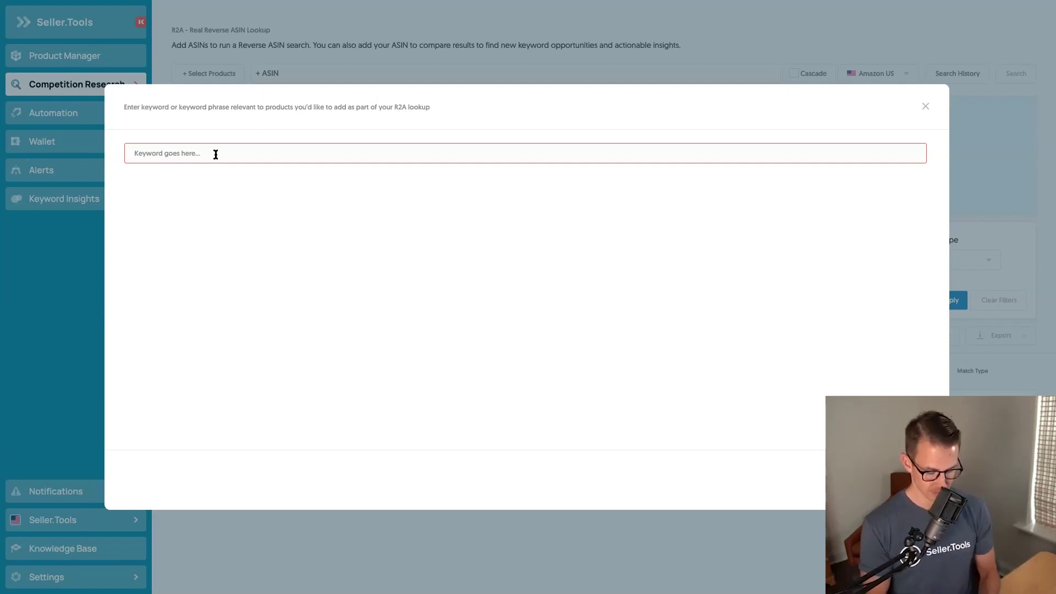
text(hyaluronic acid serum)
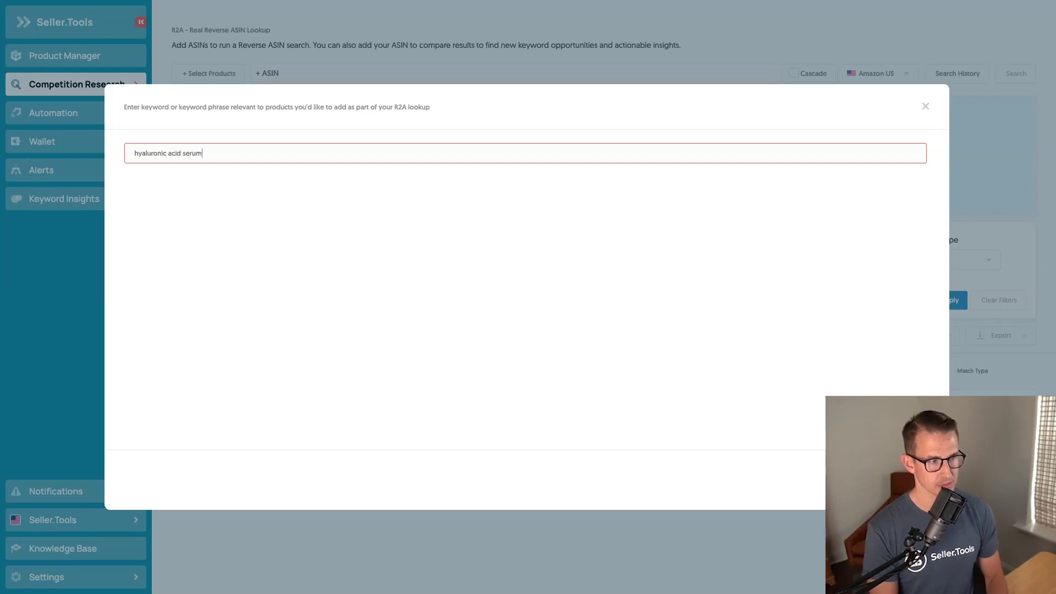
click(763, 355)
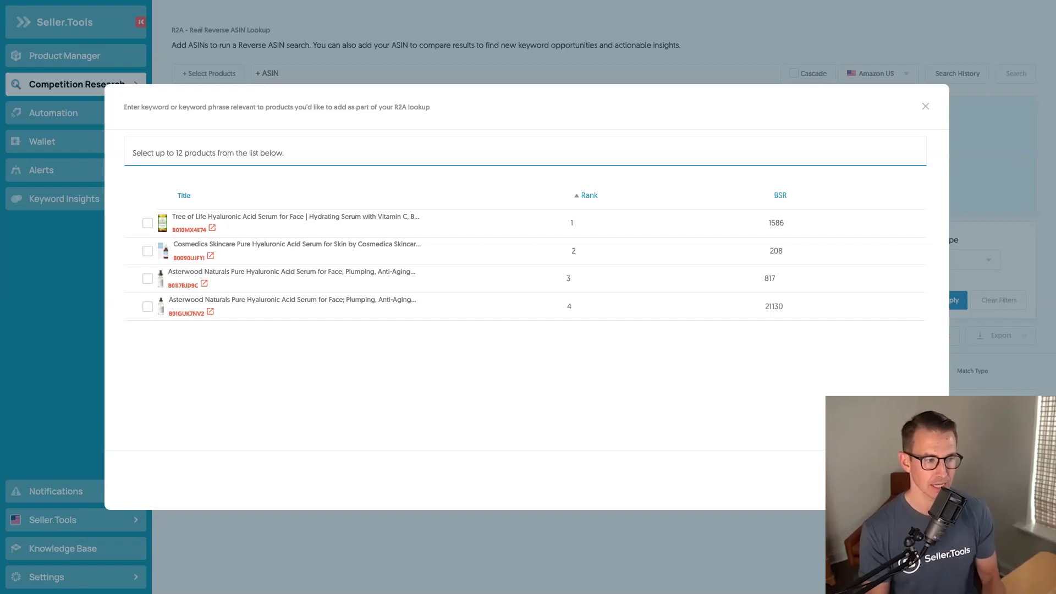
Add the Tree of Life, Cosmedica and two Asterwood serums as target ASINs
click(148, 223)
click(148, 251)
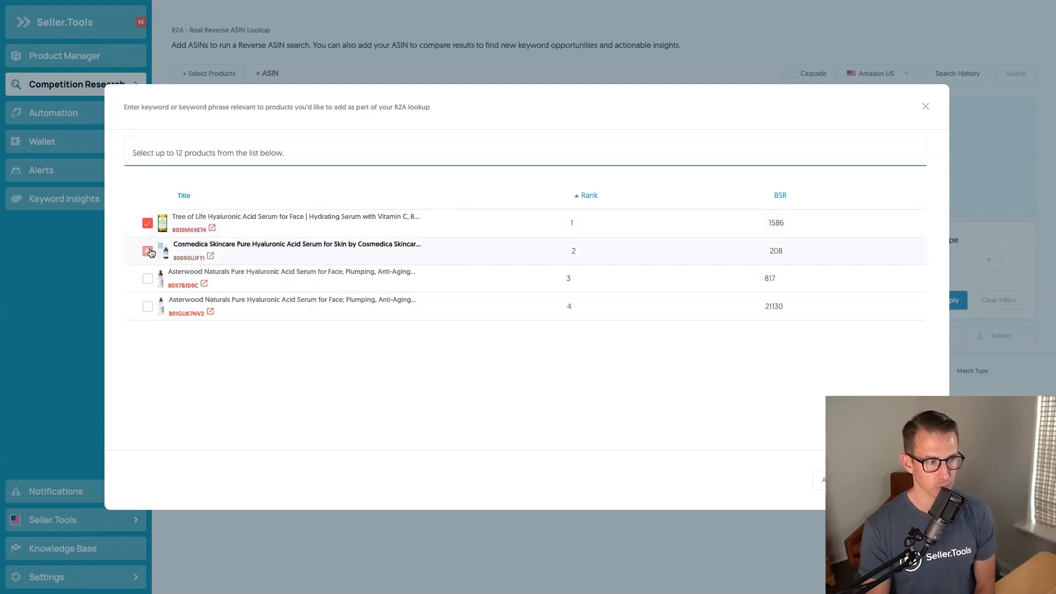
click(147, 278)
click(149, 306)
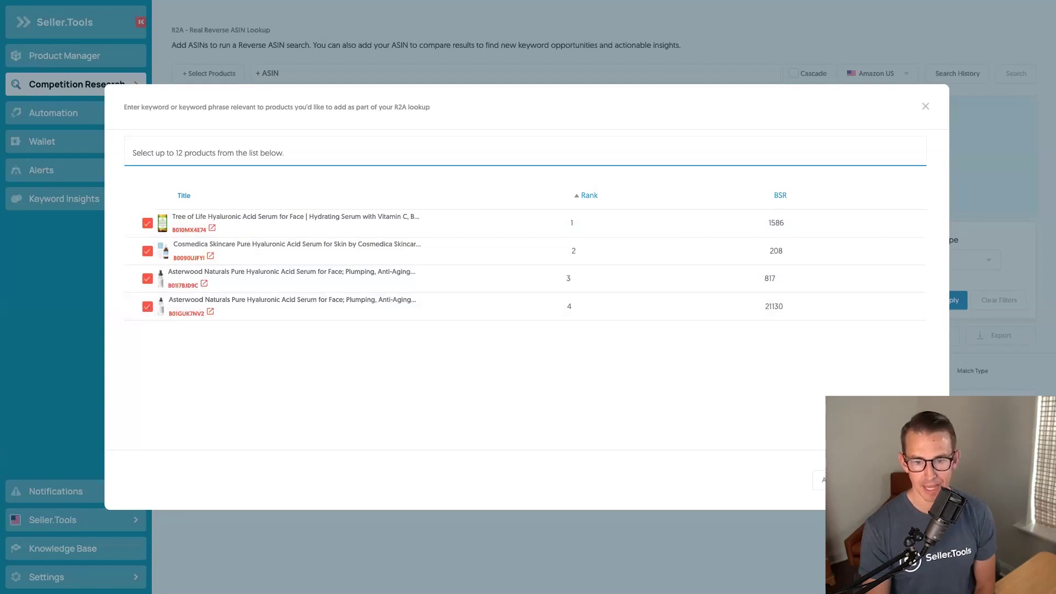
click(845, 479)
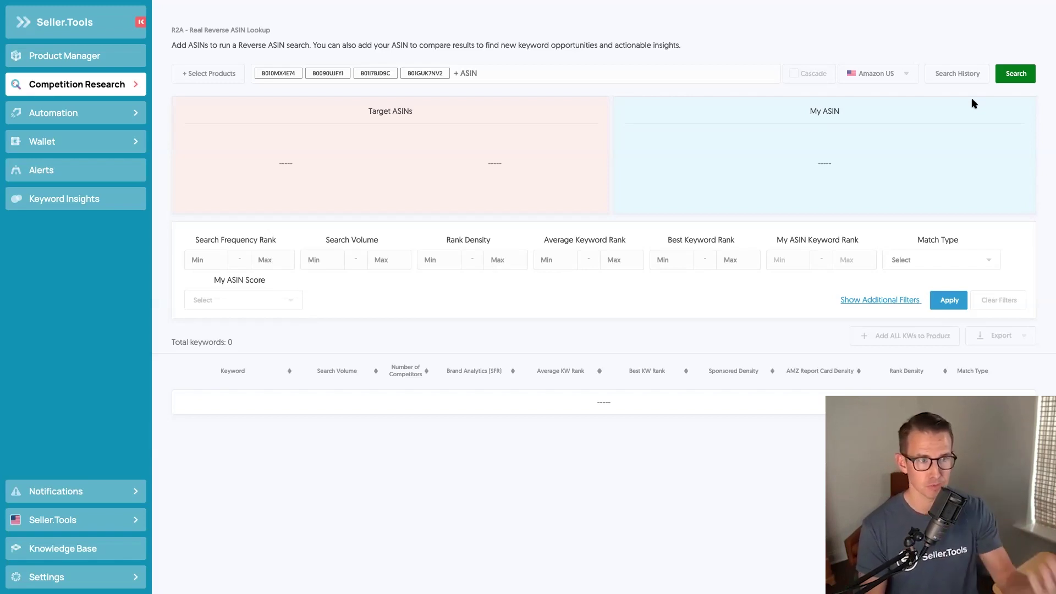
Run the reverse ASIN search on the four serum targets, returning 2,805 keywords
click(1006, 78)
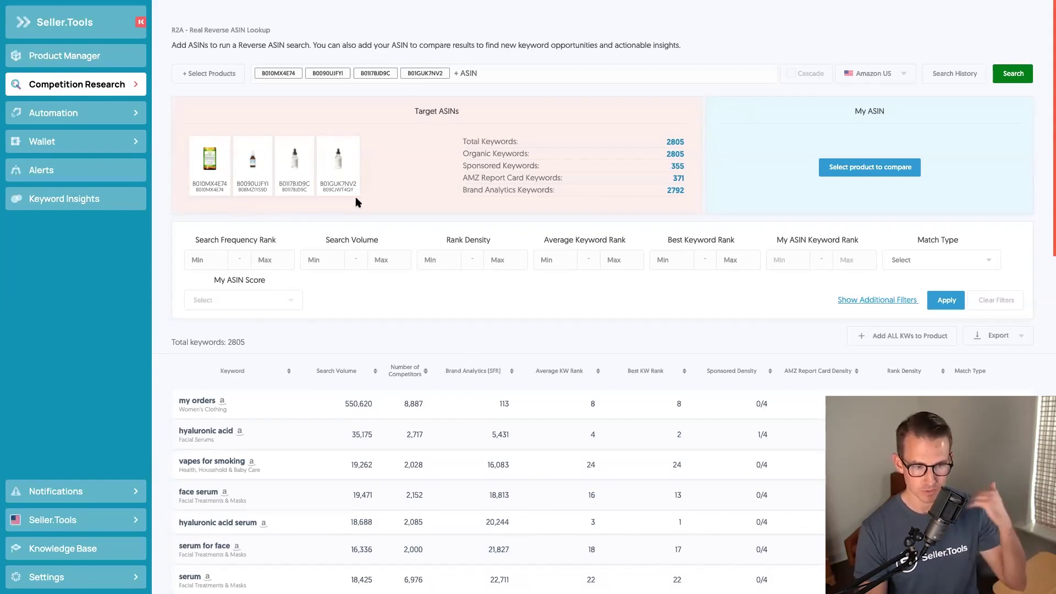
scroll(356, 202, down, 1)
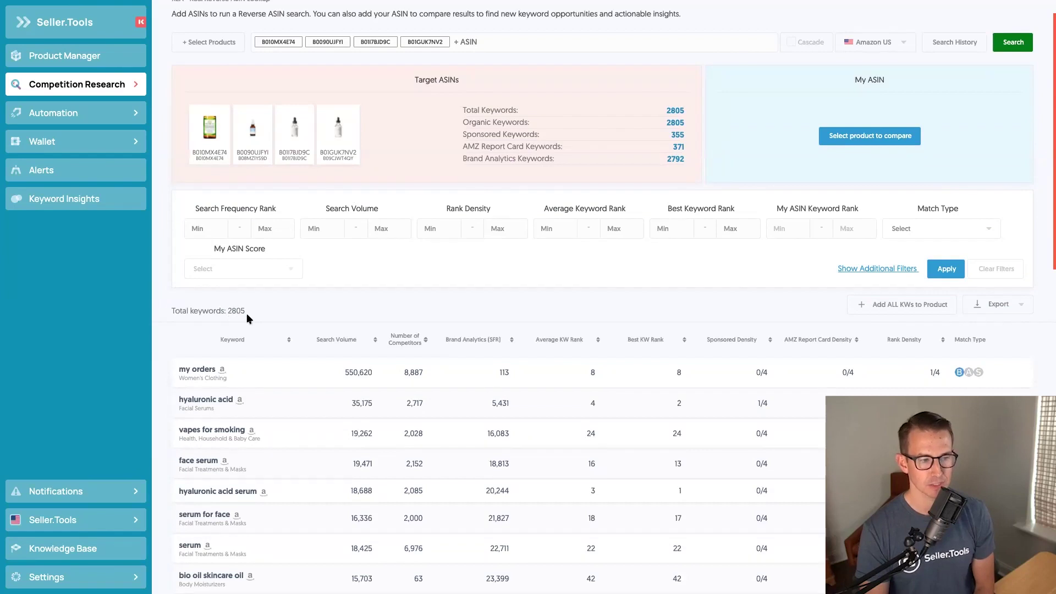
scroll(324, 309, up, 1)
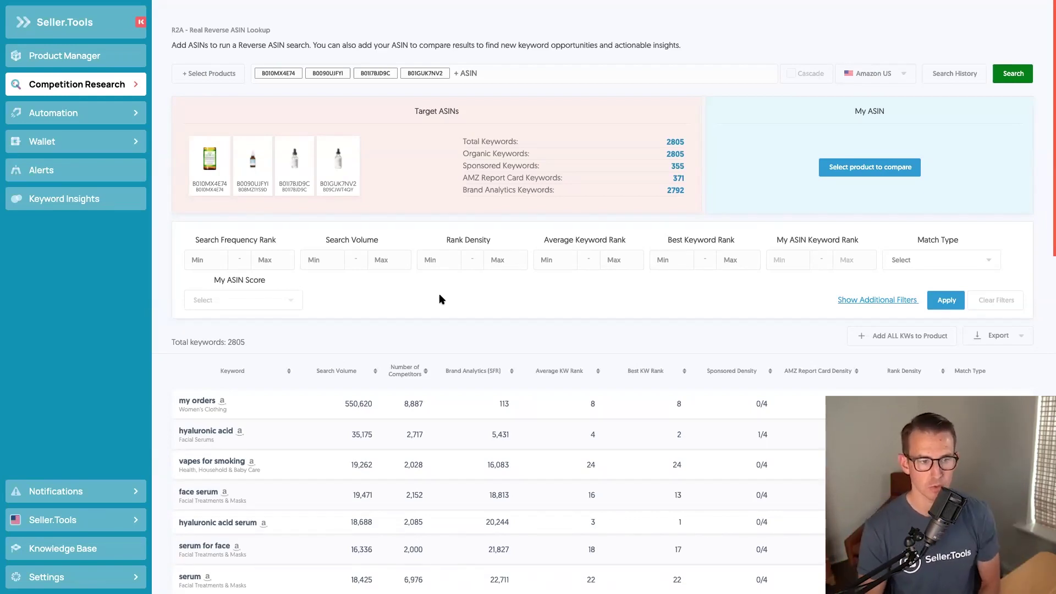
mouse_move(461, 244)
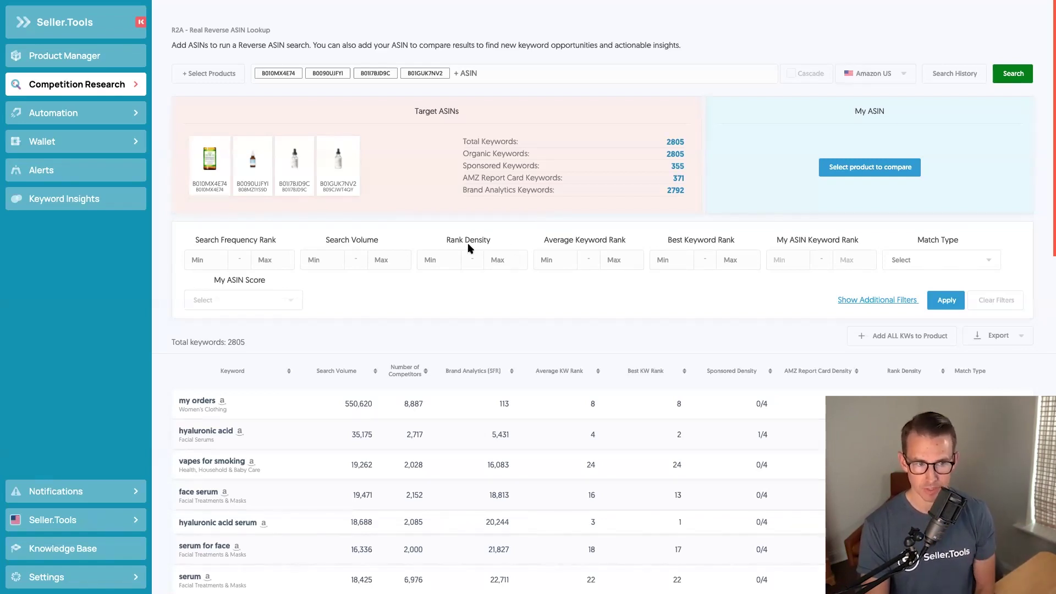
Filter keywords to a Rank Density minimum of 3, leaving 236 results
click(439, 260)
text(3)
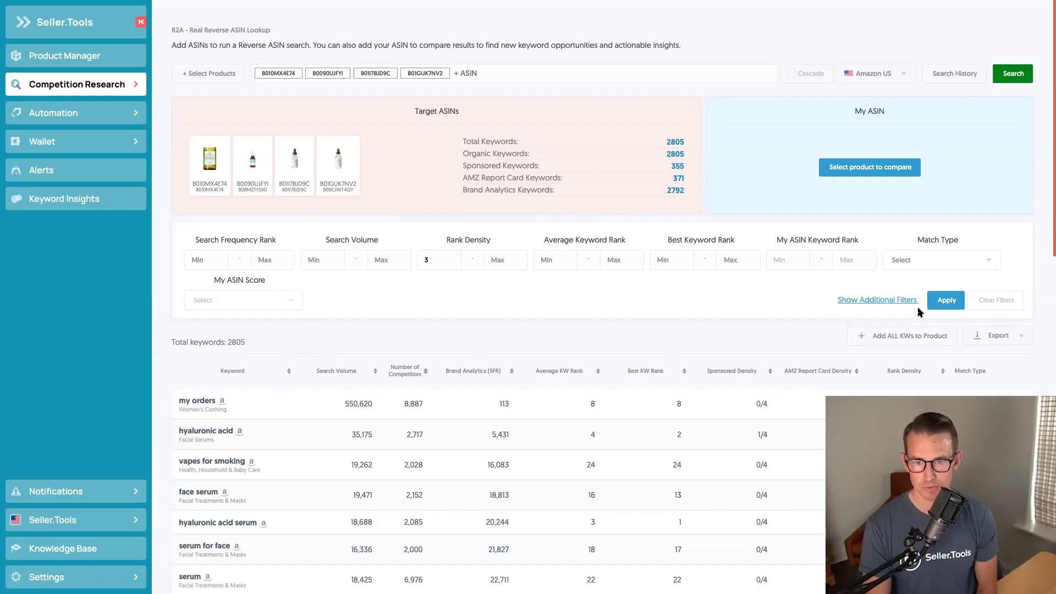
click(941, 304)
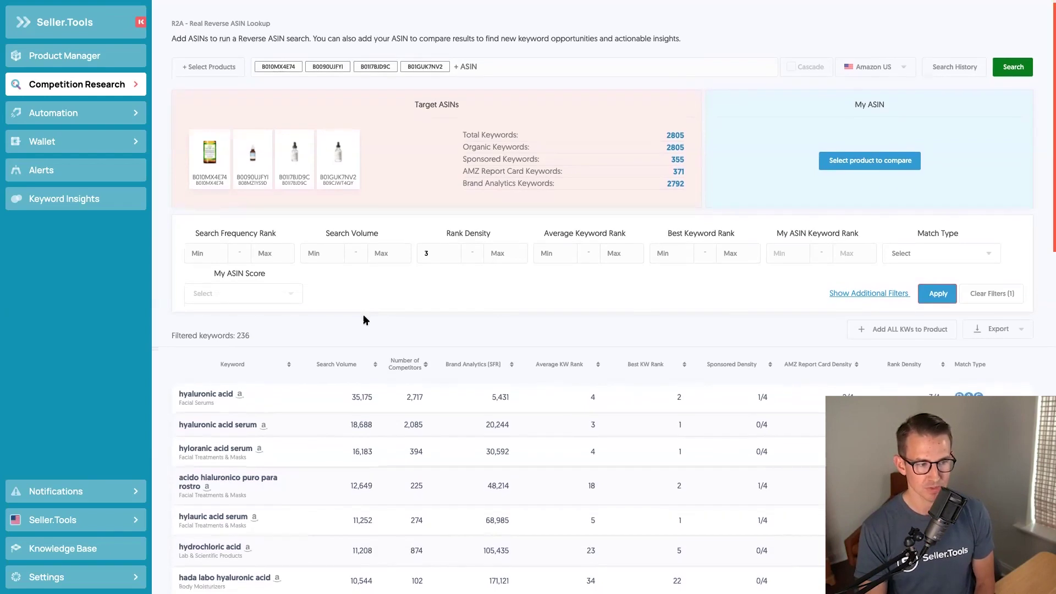
scroll(363, 320, down, 1)
scroll(363, 320, down, 2)
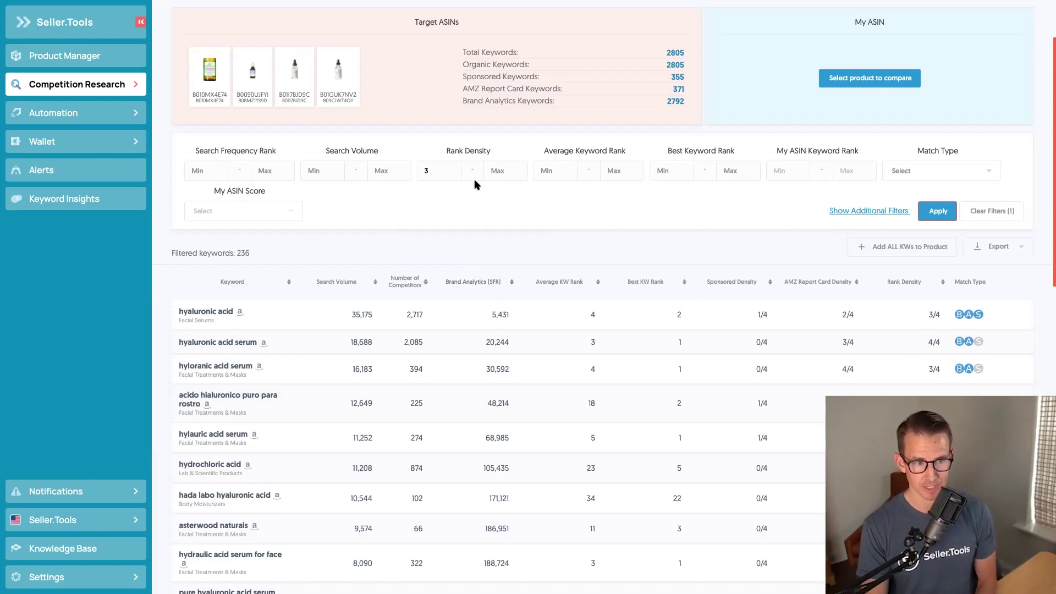
scroll(459, 233, down, 1)
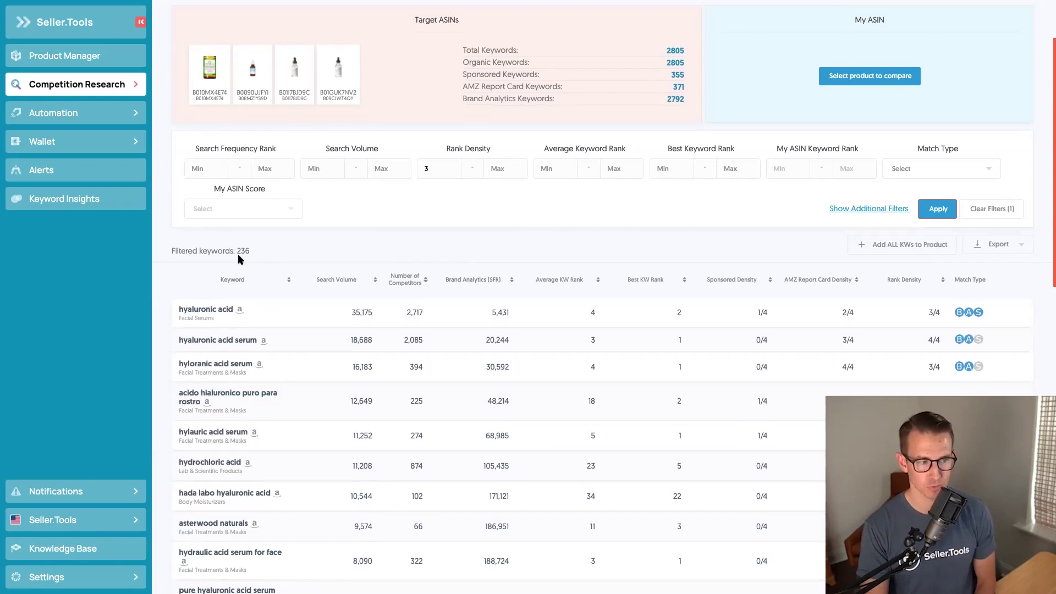
scroll(538, 217, down, 1)
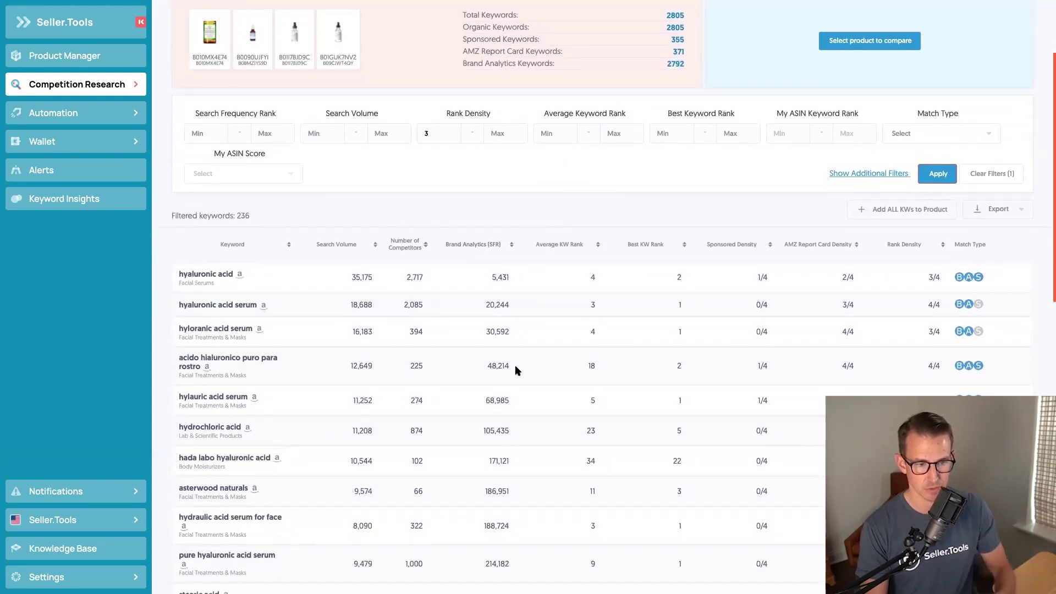
scroll(514, 371, down, 1)
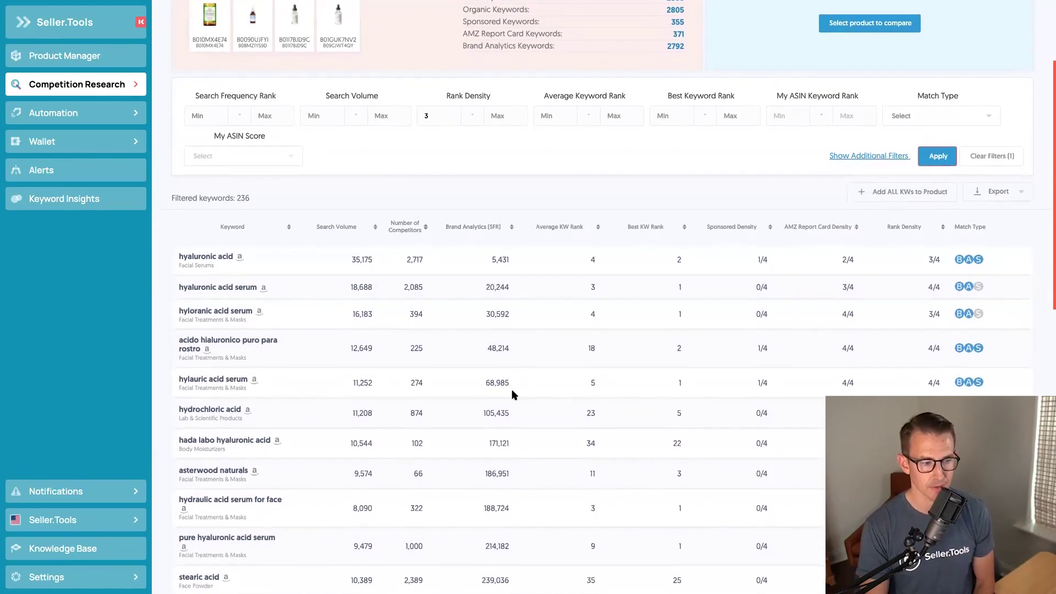
scroll(513, 394, down, 1)
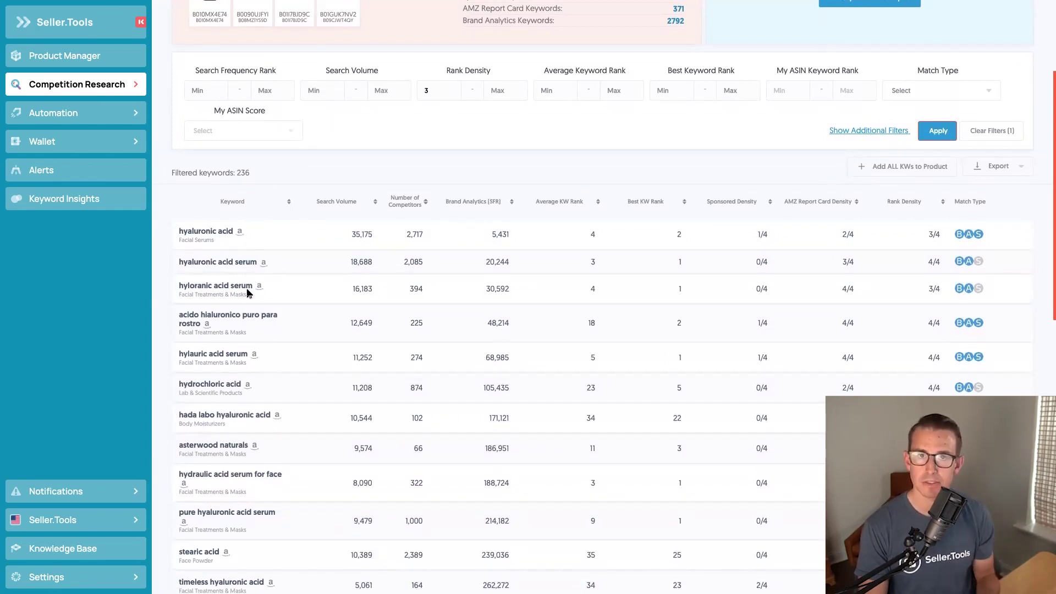
scroll(262, 318, down, 2)
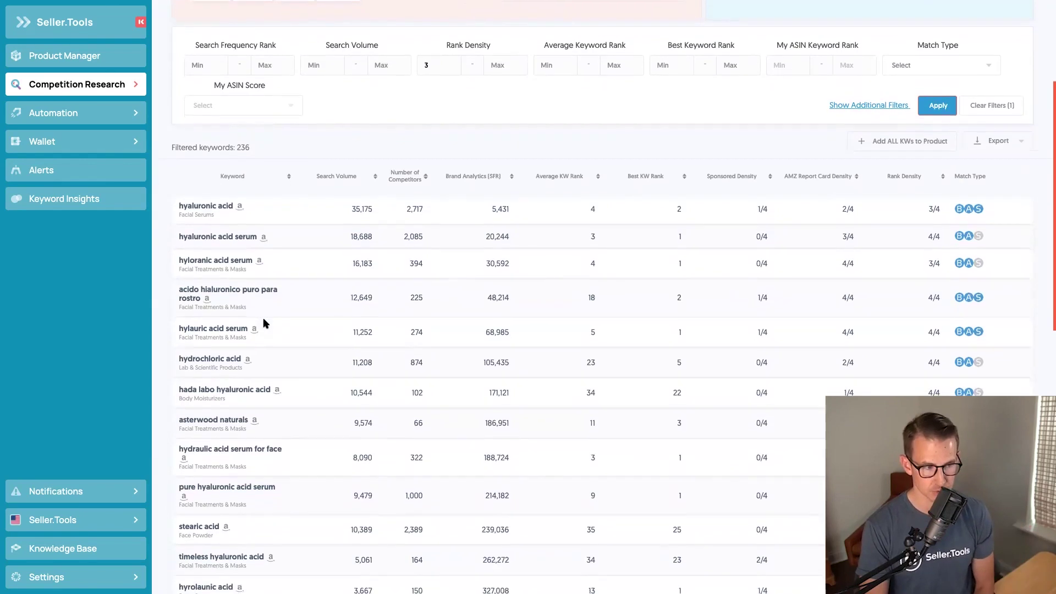
scroll(263, 324, down, 2)
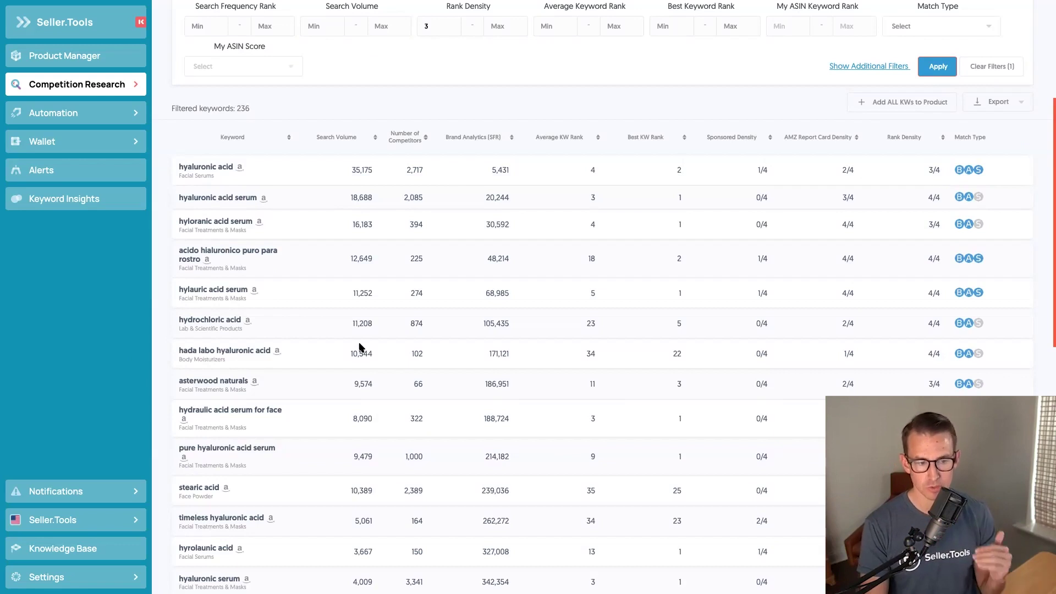
scroll(361, 347, up, 3)
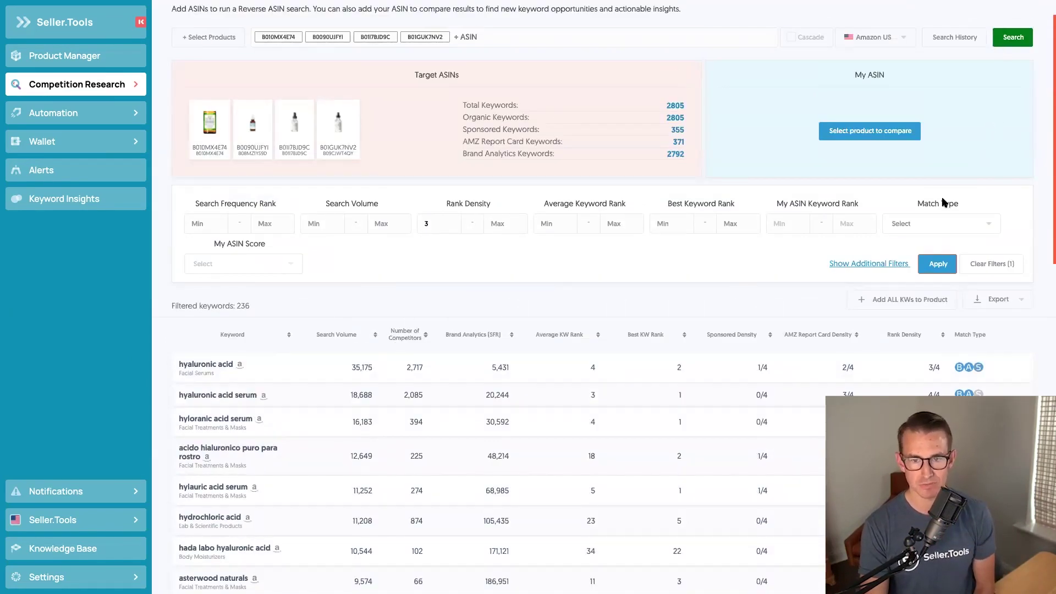
Reveal the additional filters: Competitors, Sponsored Density, Word Count, Exclude/Include Keywords, Amazon's Choice
click(883, 263)
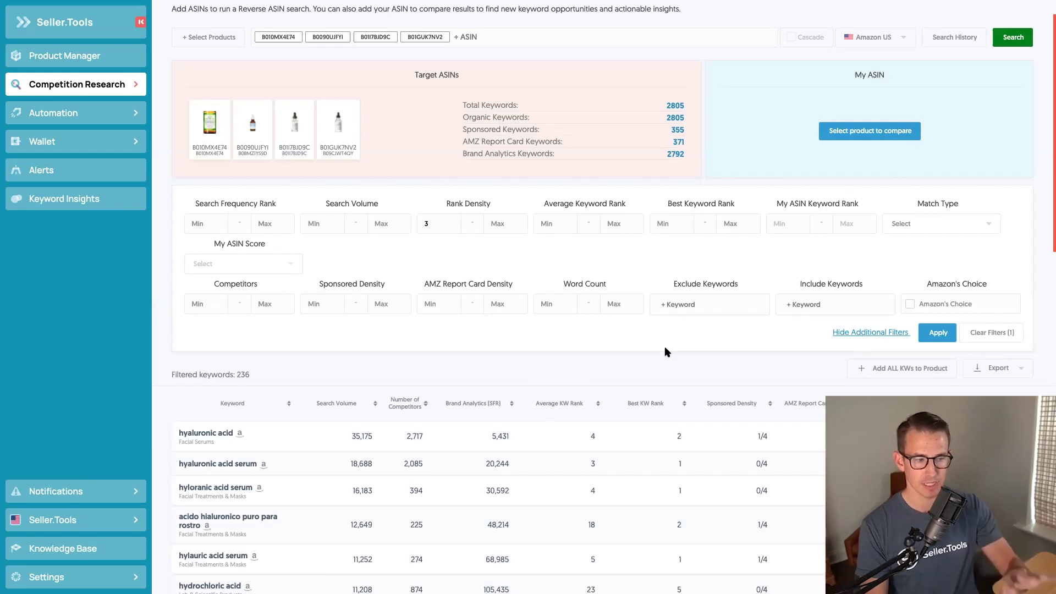
scroll(668, 352, up, 1)
scroll(668, 352, up, 1)
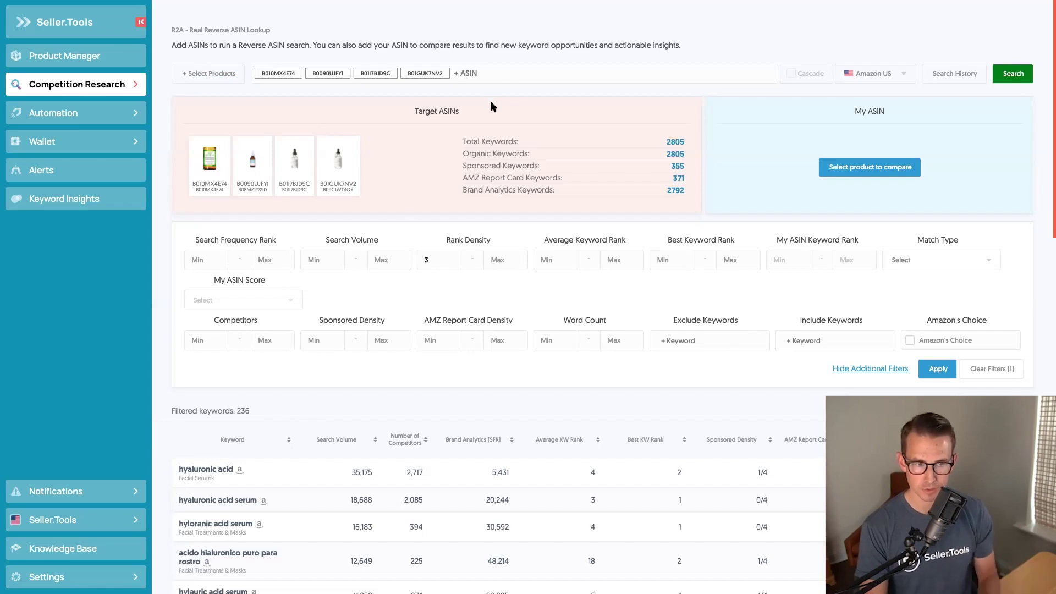
mouse_move(492, 244)
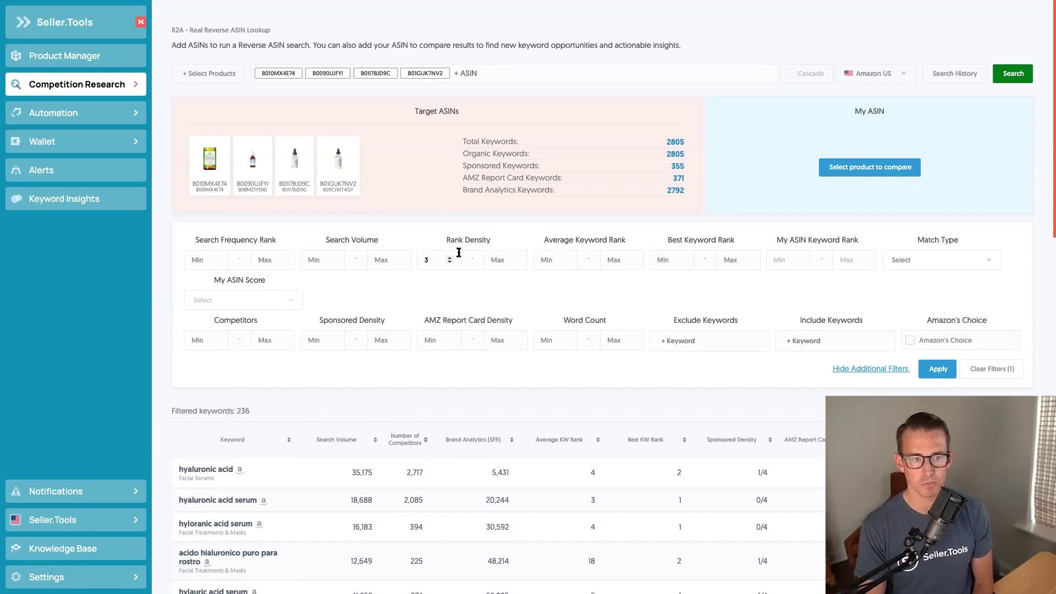
scroll(564, 278, down, 2)
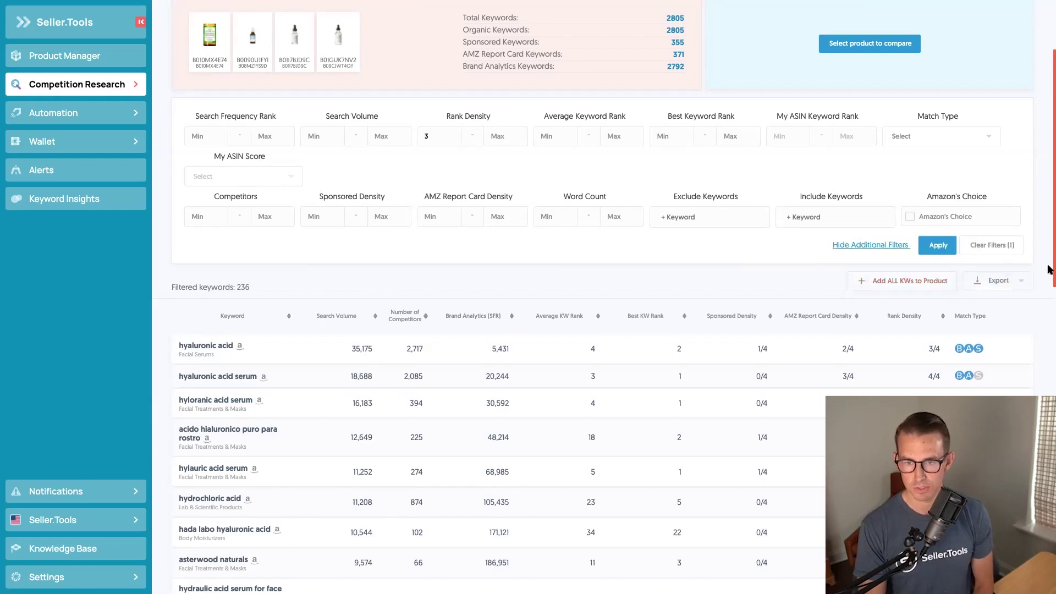
mouse_move(1033, 288)
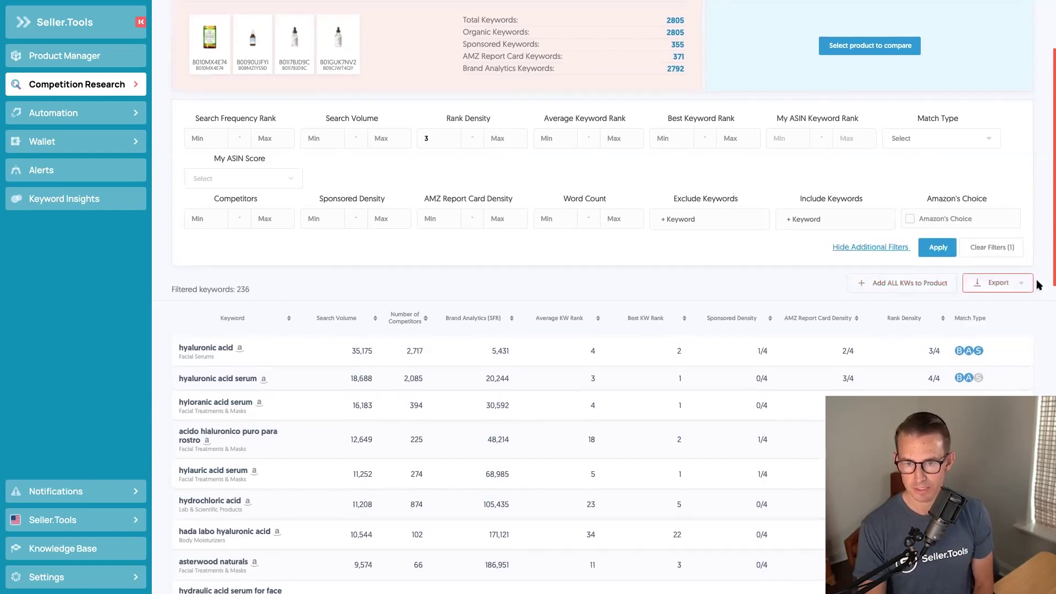
scroll(1044, 284, up, 3)
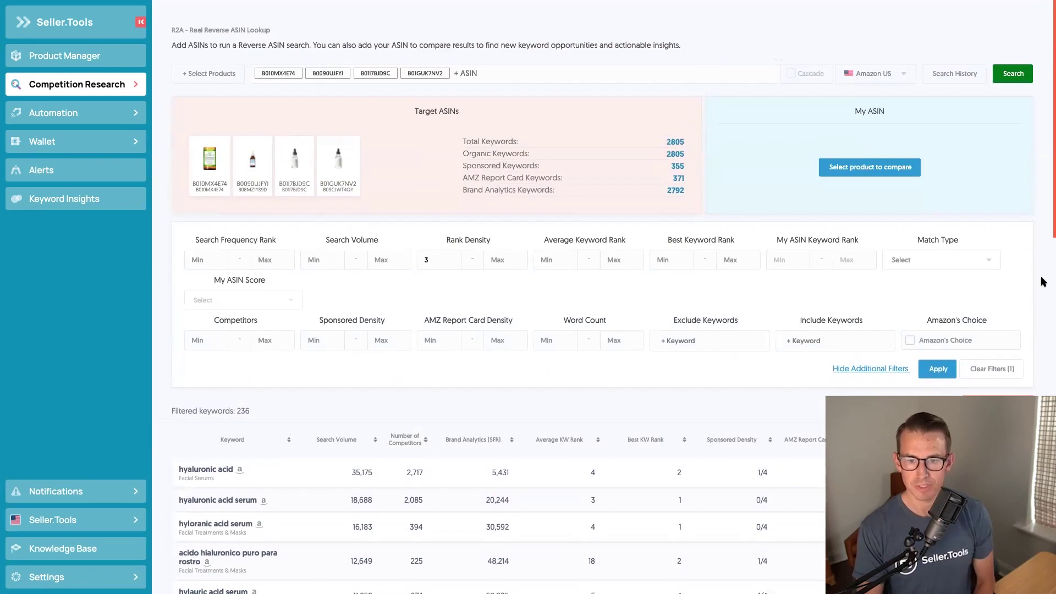